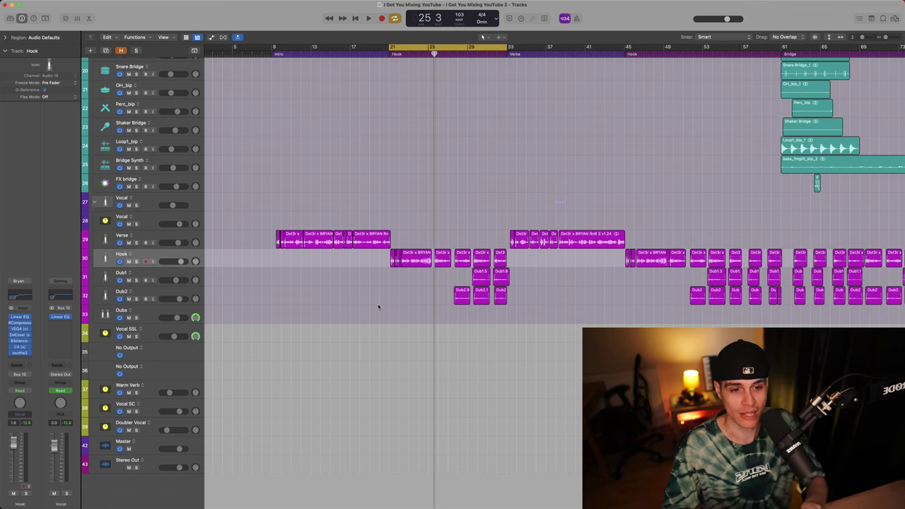
Play back the hook section and audition the Hook vocal with the track soloed and unsoloed.
key("space")
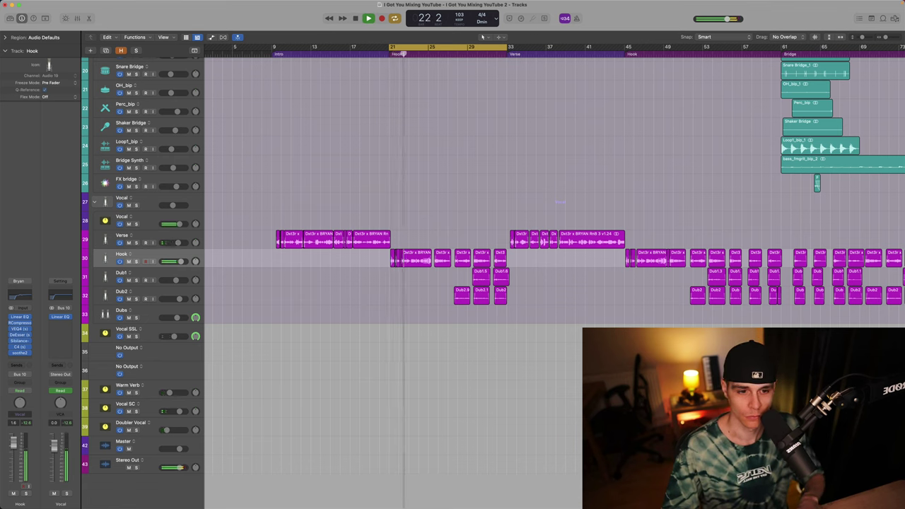
left_click(136, 261)
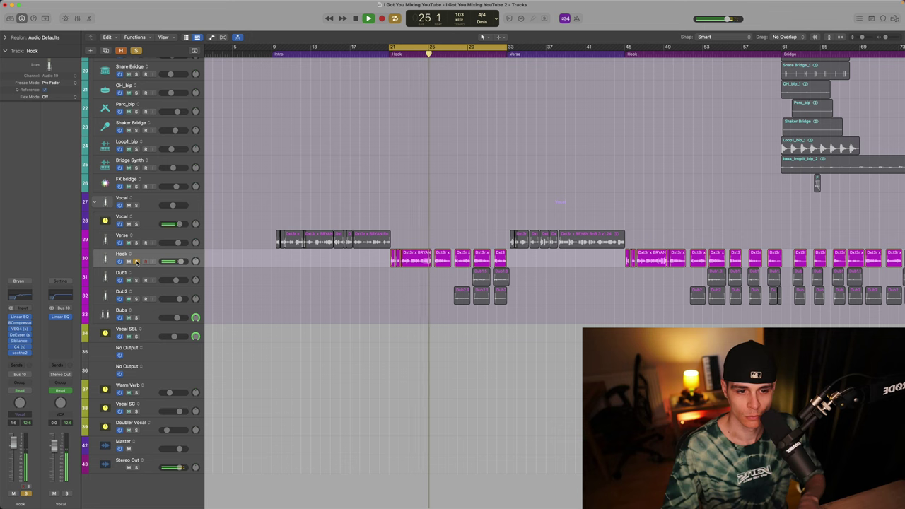
left_click(136, 262)
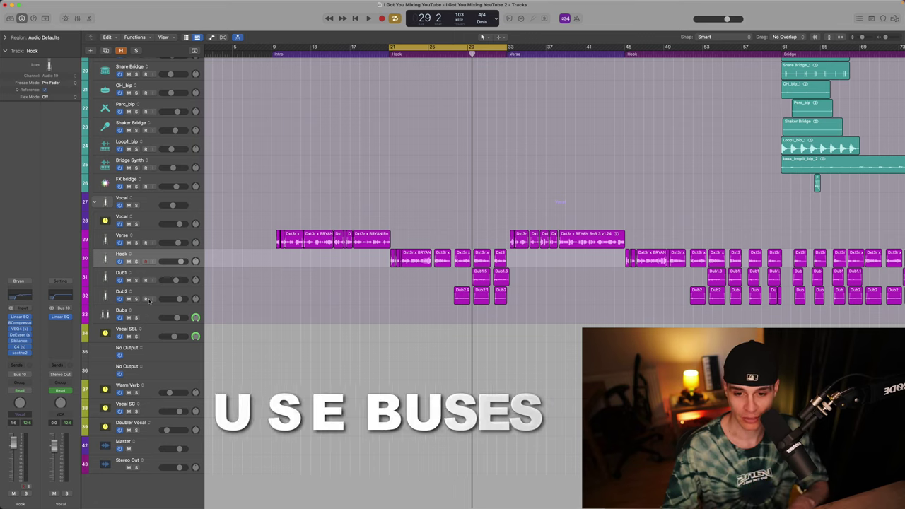
Add a send from the Hook track to Bus 26 at its default level and name the new aux channel Hook Verb.
left_click(19, 374)
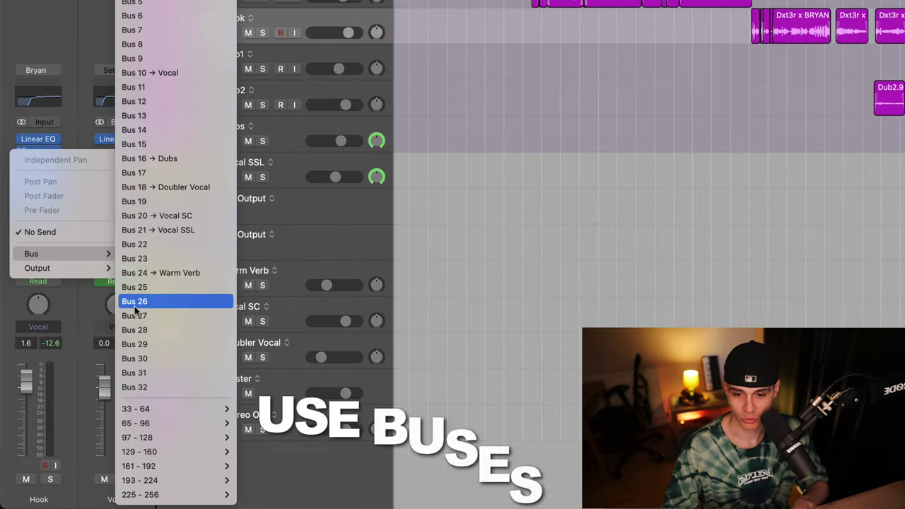
left_click(138, 307)
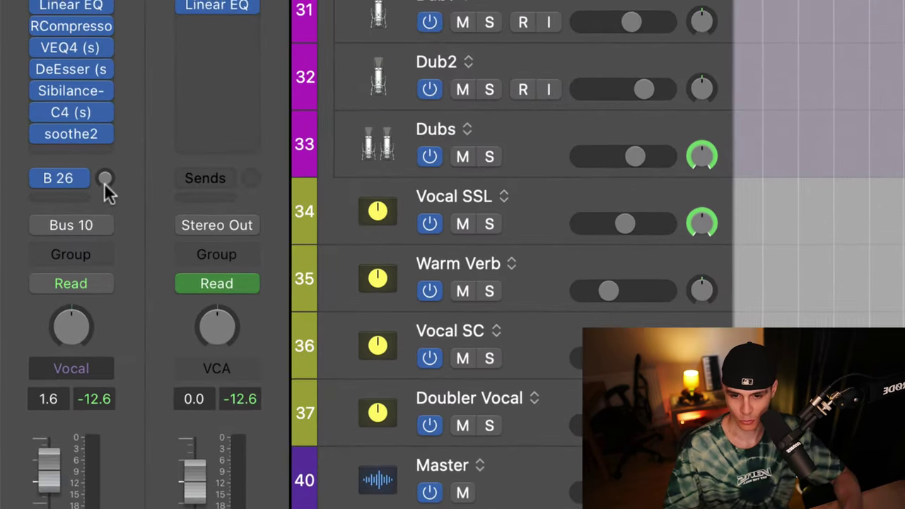
left_click(93, 208, "alt")
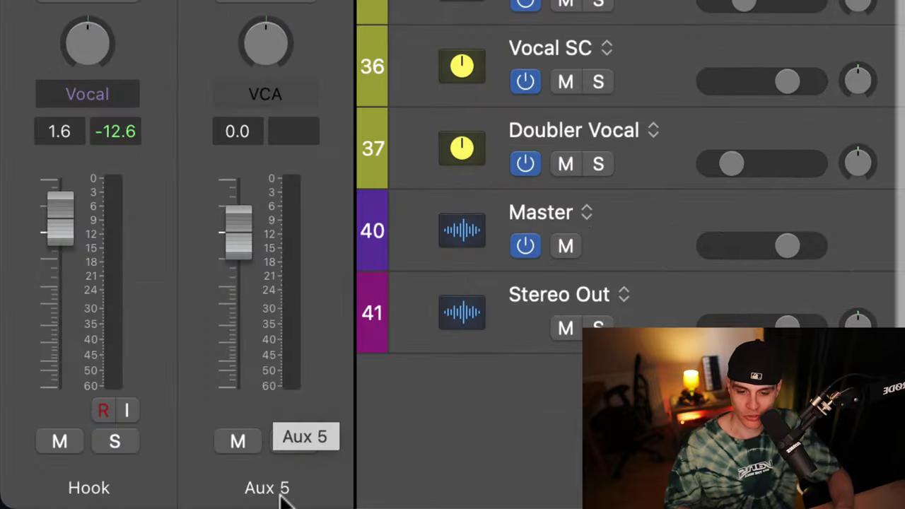
double_click(281, 496)
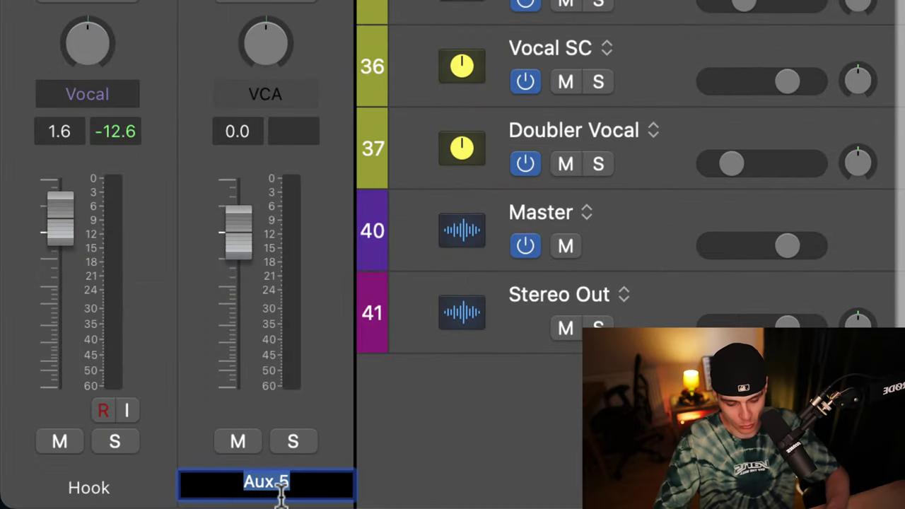
type("Hook Ver")
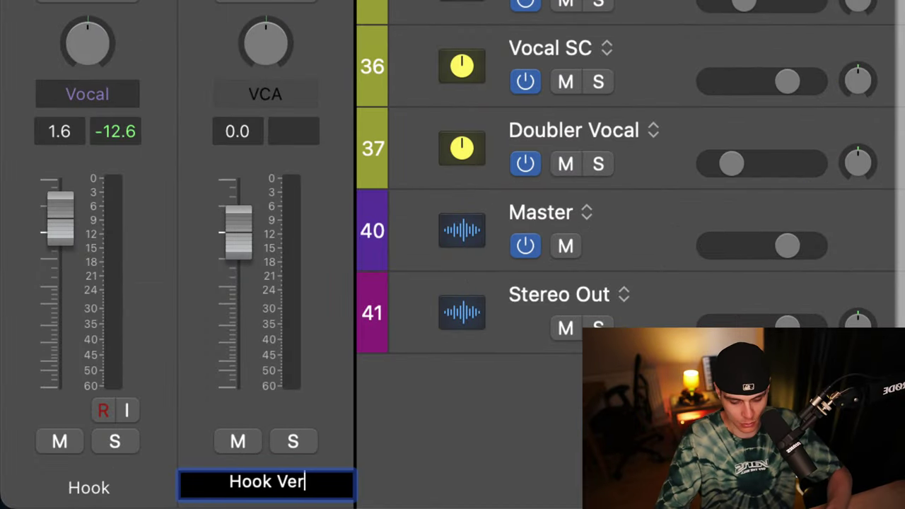
type("b")
key("Return")
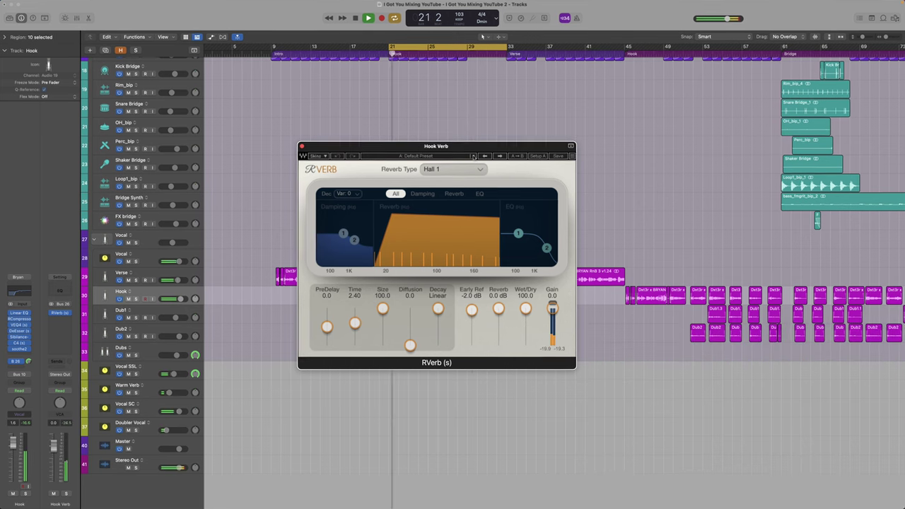
Load the R&B Verb user preset into the RVerb plug-in on the Hook Verb channel.
left_click(474, 156)
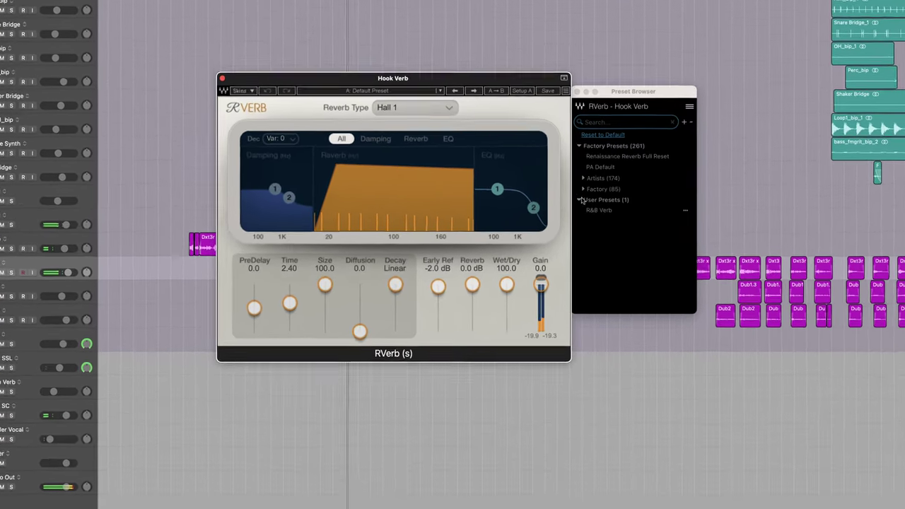
left_click(599, 210)
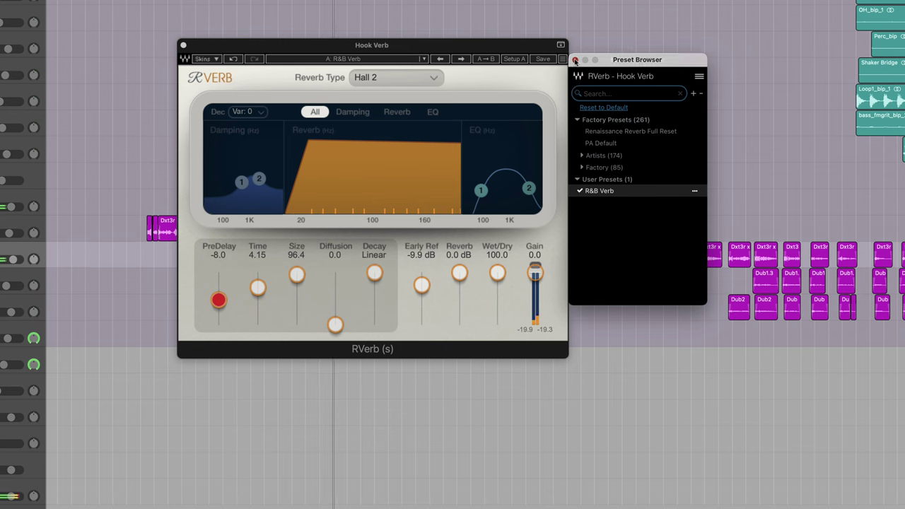
left_click(575, 61)
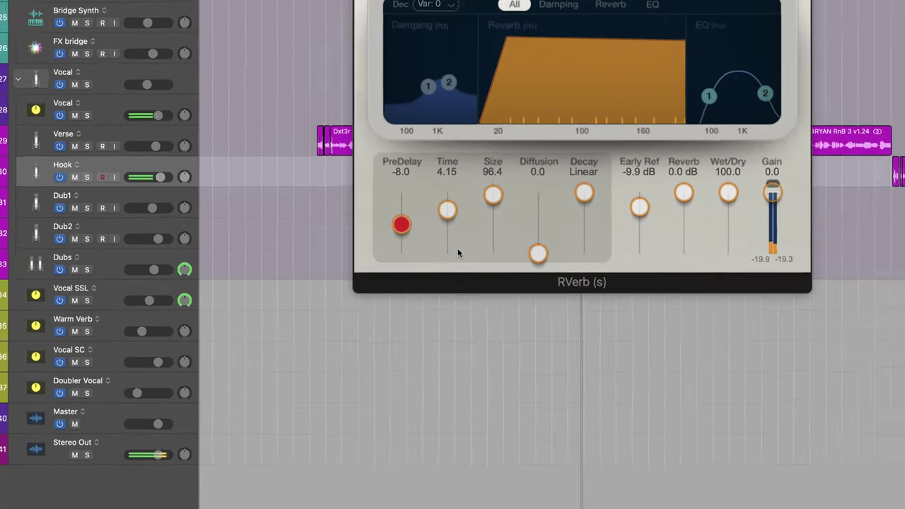
left_click_drag(724, 122, 725, 125)
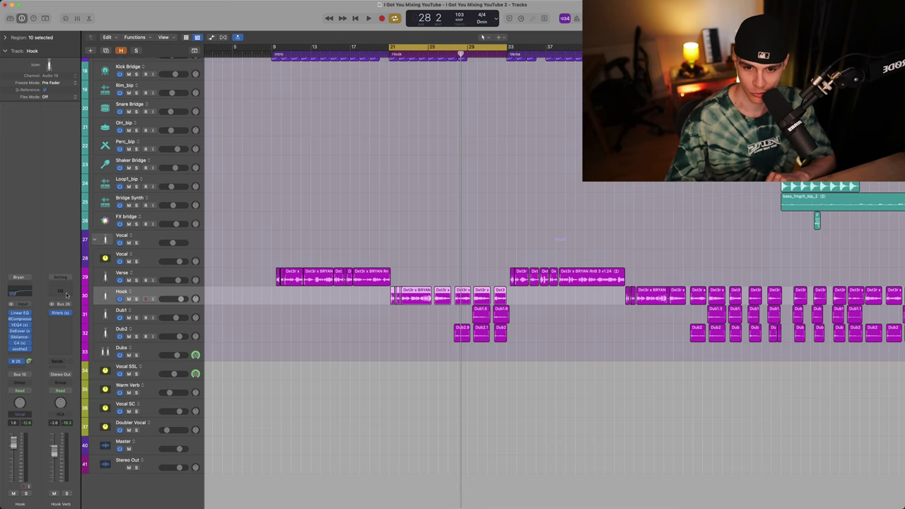
Add a Channel EQ to Hook Verb with a low cut at 625 Hz and a high cut at about 3880 Hz.
left_click(66, 296)
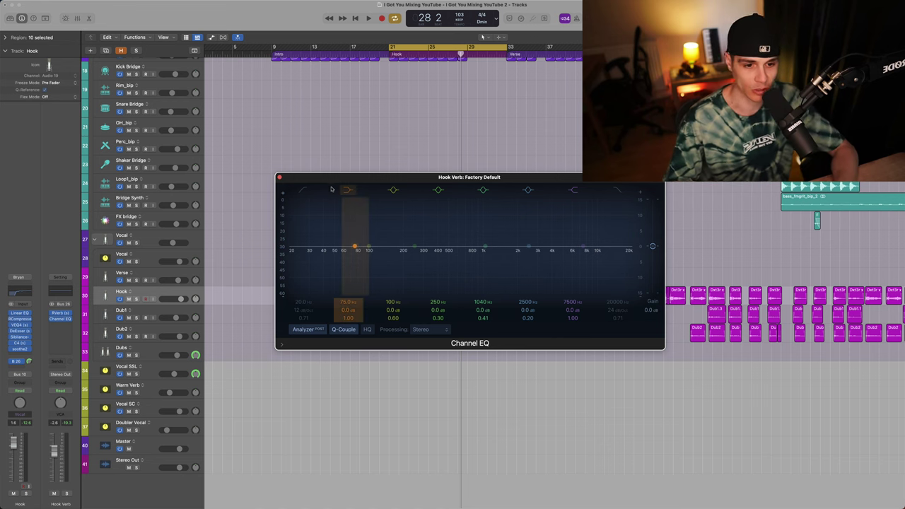
left_click(300, 192)
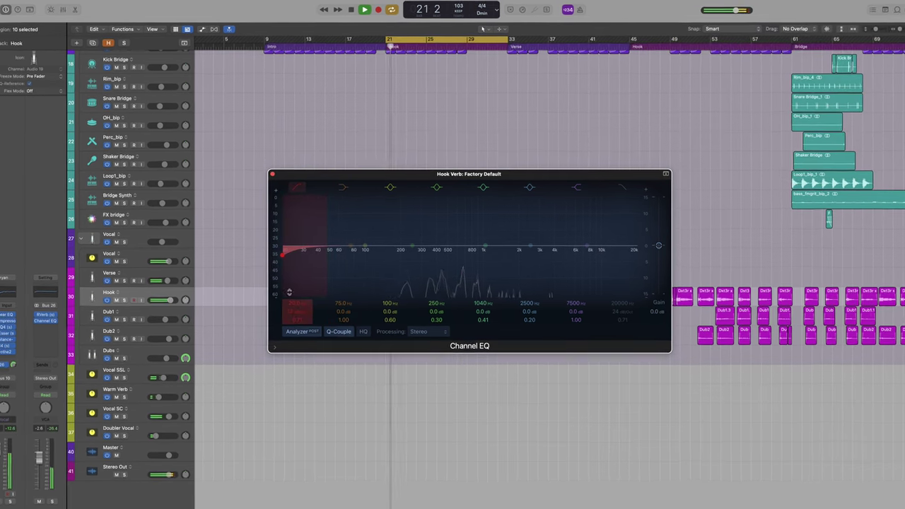
left_click_drag(259, 249, 445, 264)
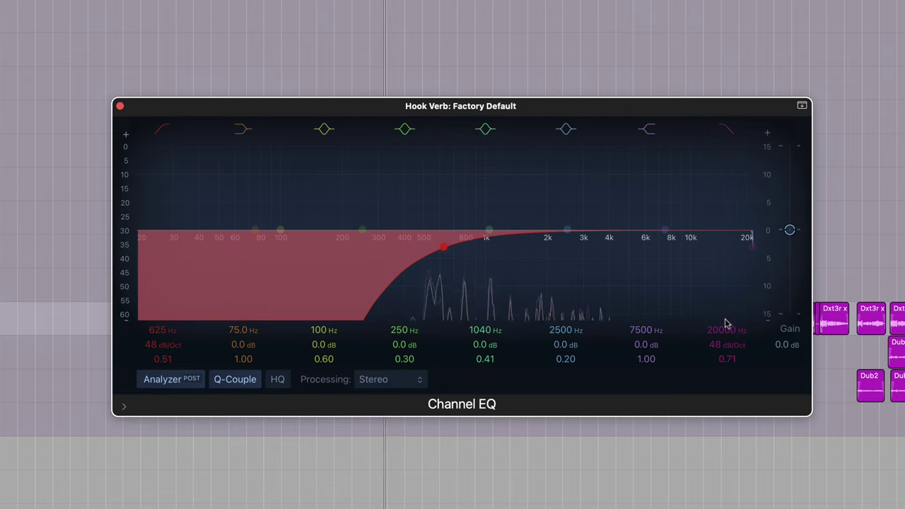
left_click_drag(754, 247, 655, 254)
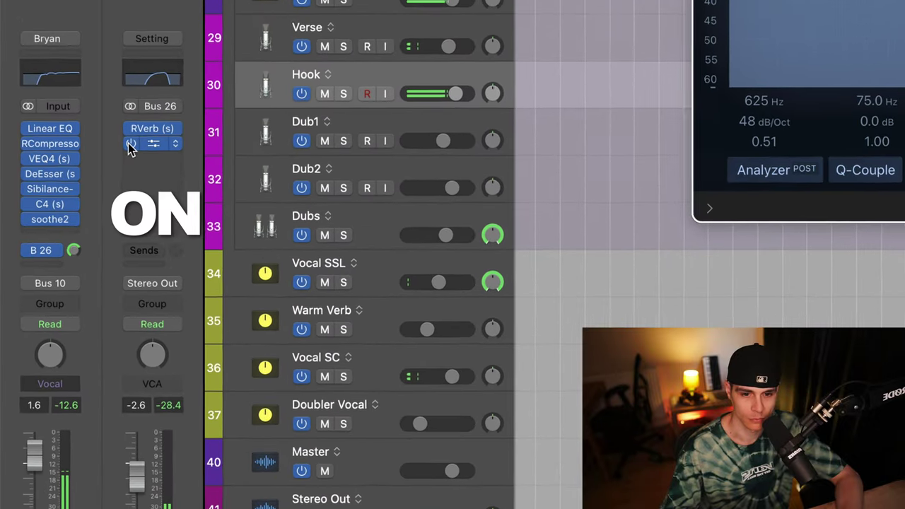
Bypass and re-enable the Channel EQ on Hook Verb to compare the reverb, and close the EQ window.
left_click(135, 132)
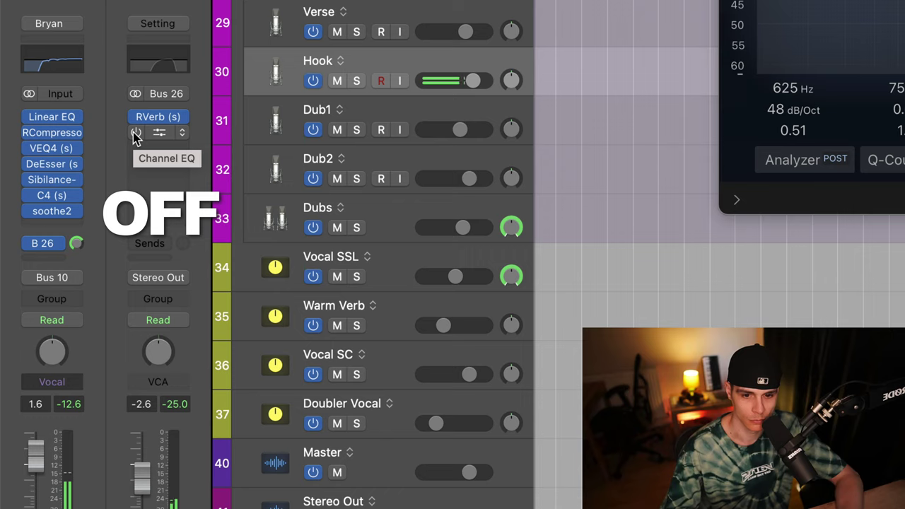
left_click(134, 133)
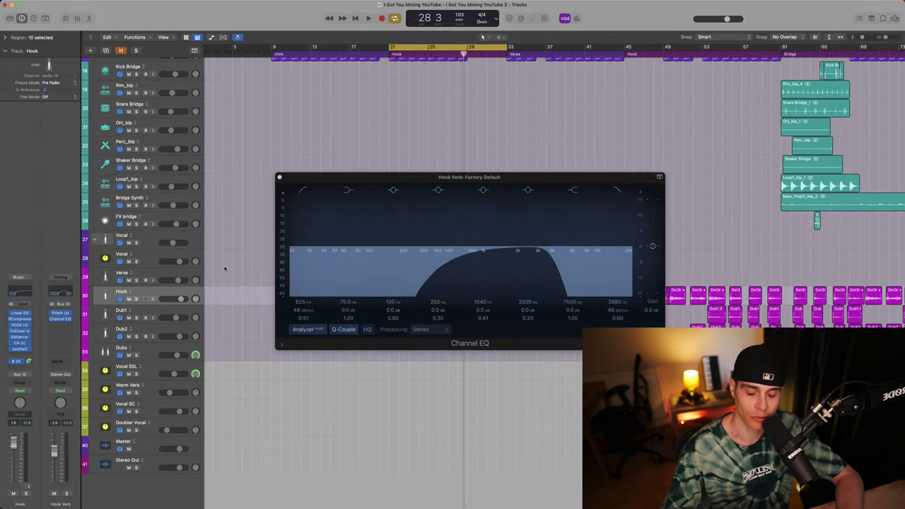
left_click(280, 177)
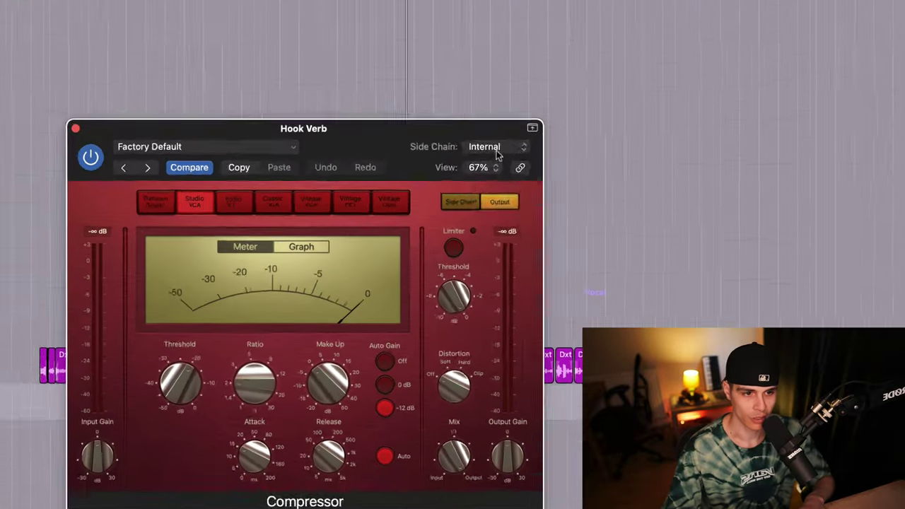
Set the side chain source of the Hook Verb compressor to Hook (Audio 19).
left_click(496, 150)
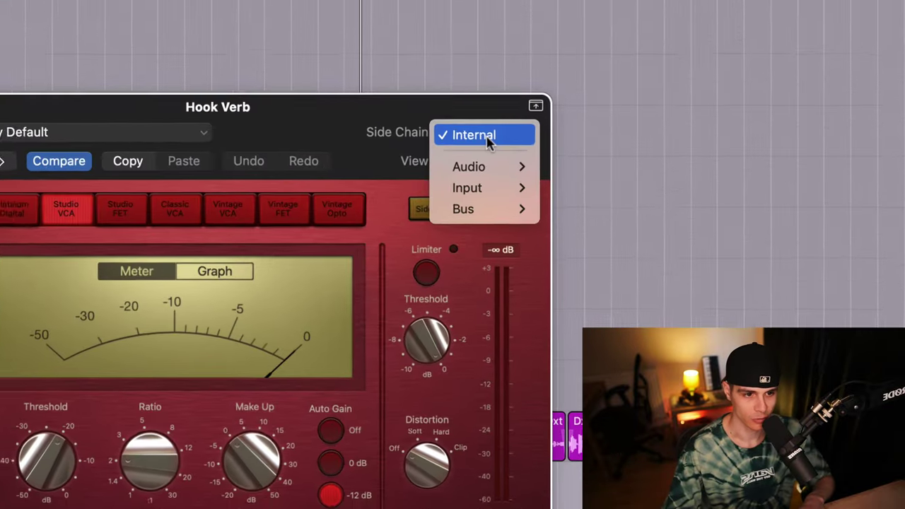
mouse_move(505, 176)
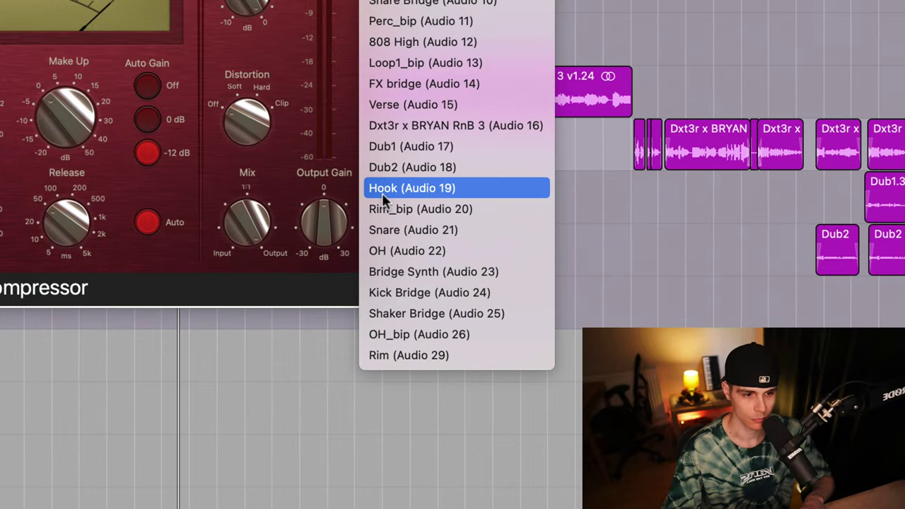
left_click(382, 193)
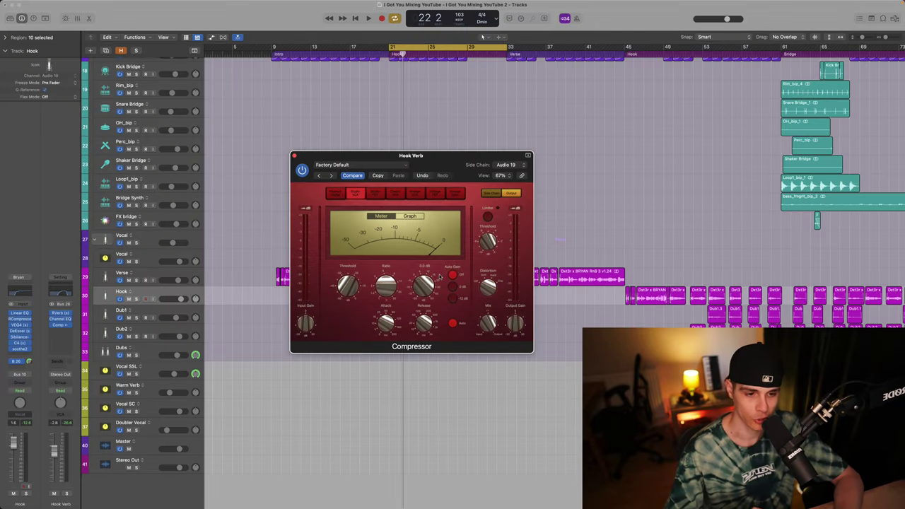
During playback, raise the compressor's ratio to about 3.7:1 and set its attack to 7 ms with an adjusted release.
key("space")
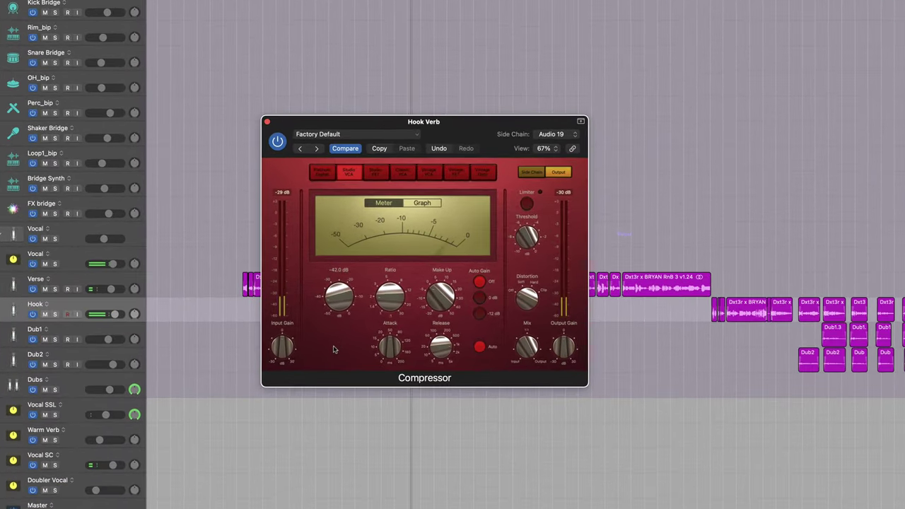
mouse_move(397, 298)
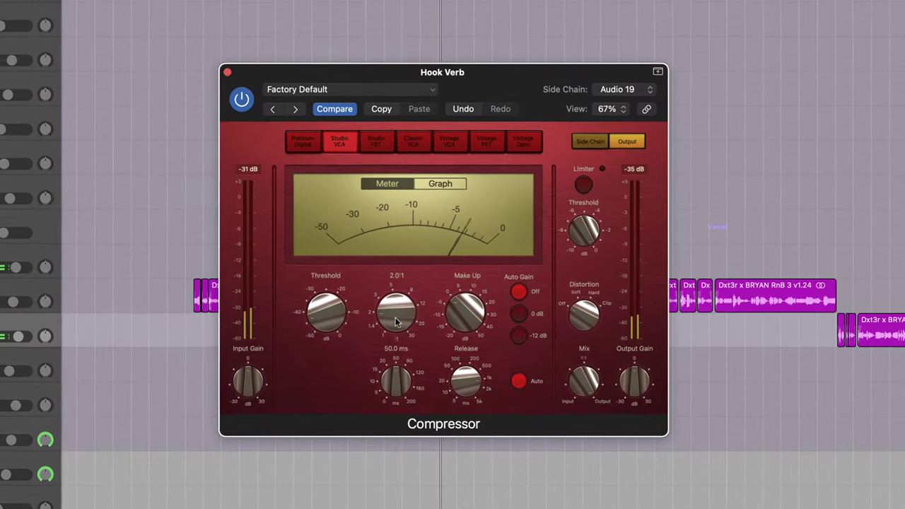
left_click_drag(400, 302, 400, 305)
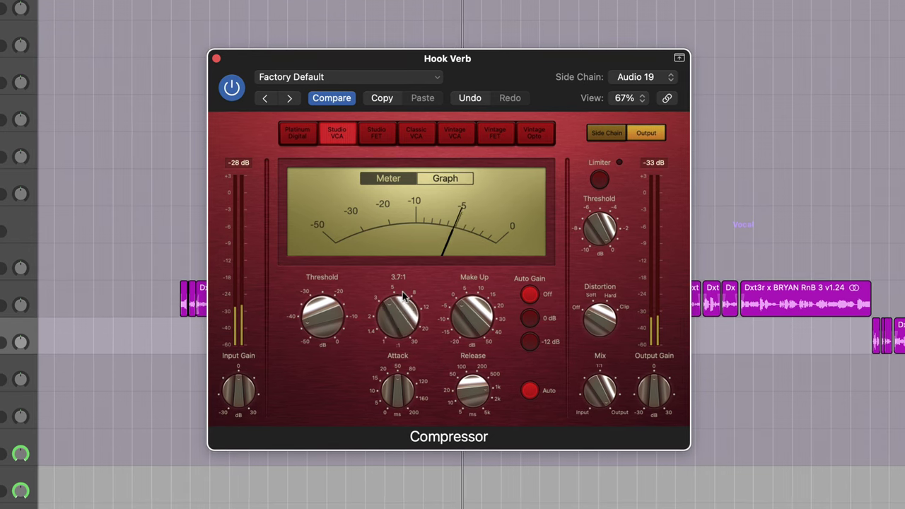
mouse_move(394, 412)
left_click_drag(377, 416, 304, 453)
left_click_drag(461, 396, 458, 412)
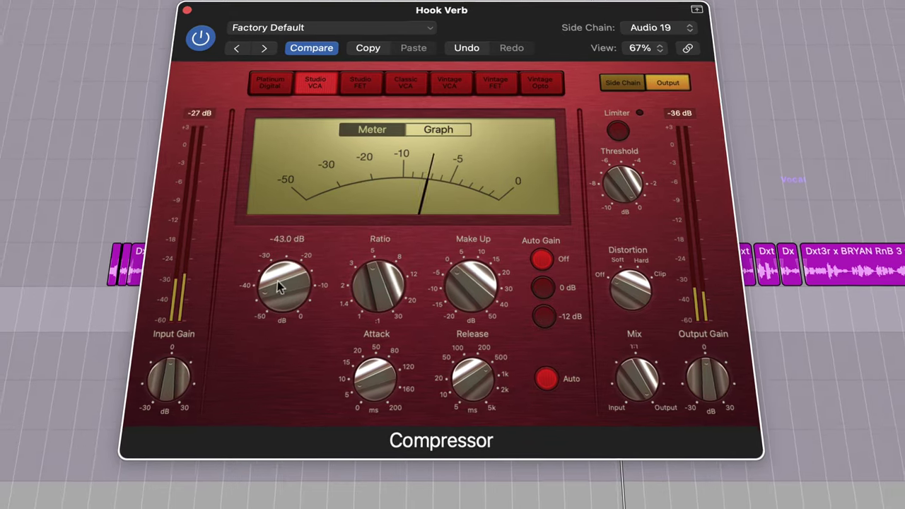
Fine-tune the threshold of the Hook Verb compressor and close the plug-in window.
left_click_drag(278, 281, 273, 273)
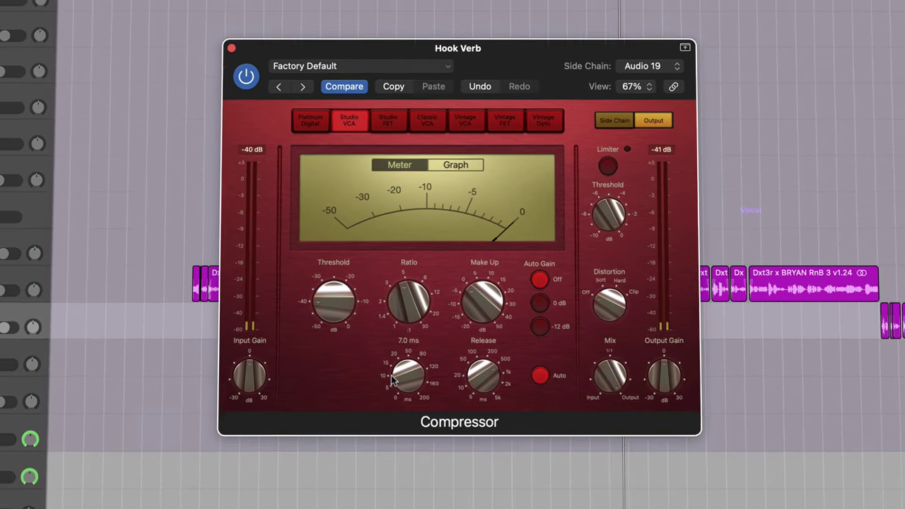
left_click(382, 382)
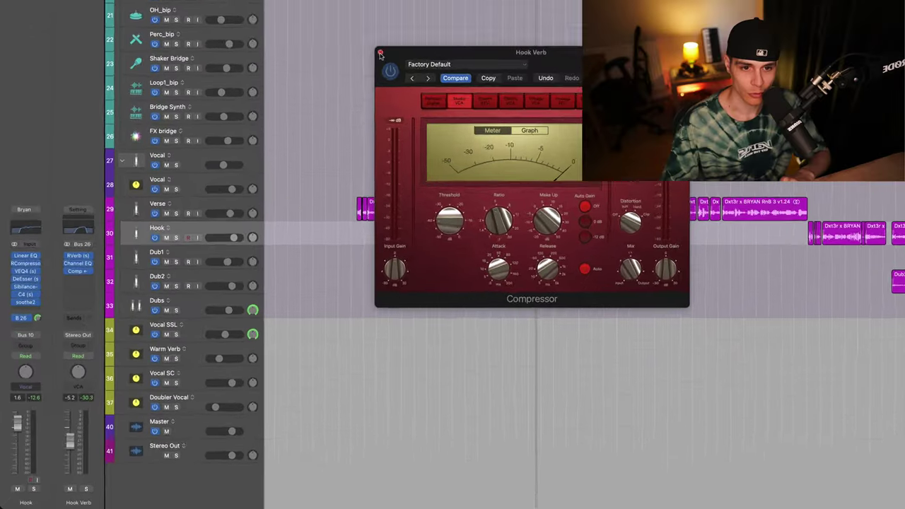
left_click(380, 53)
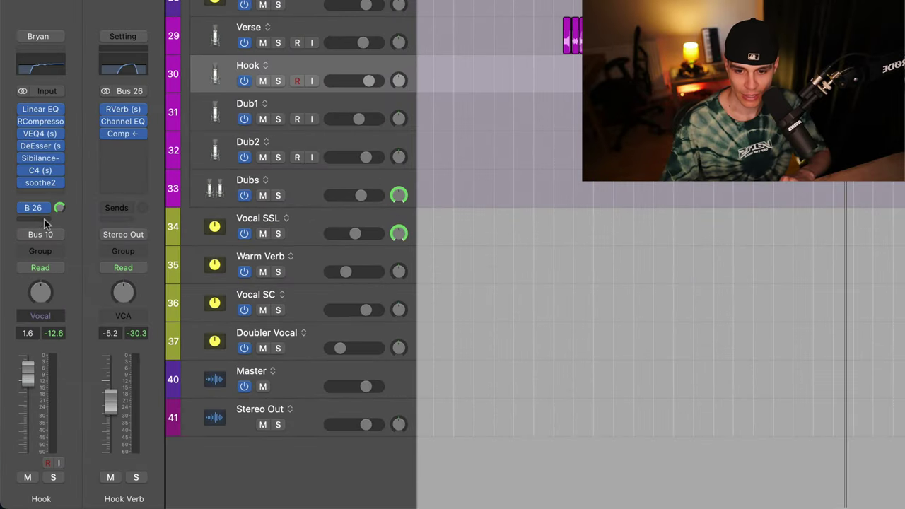
Add a second send from the Hook track to Bus 27 and name the new aux channel Hook Delay.
left_click(44, 221)
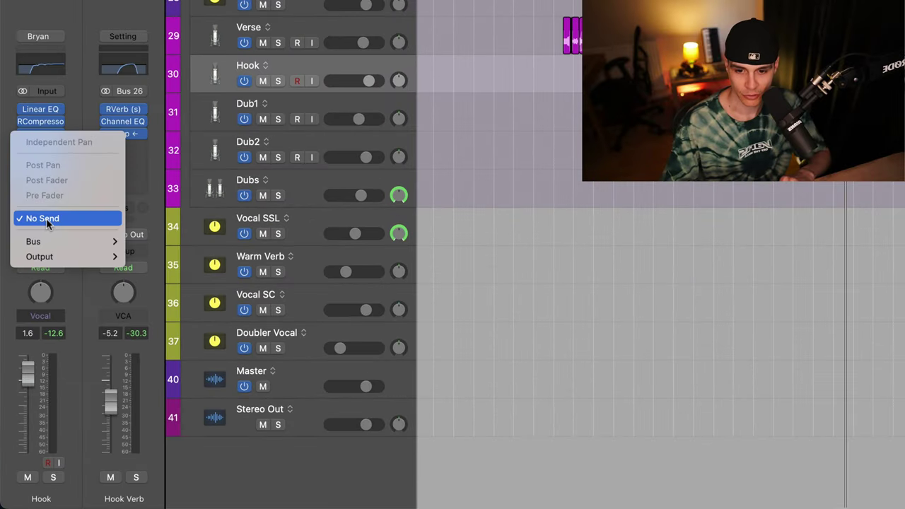
mouse_move(50, 243)
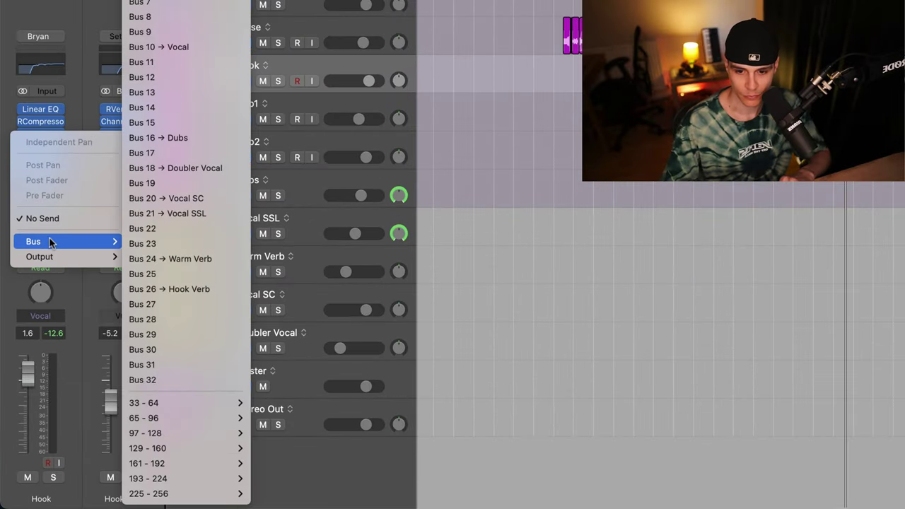
left_click(146, 304)
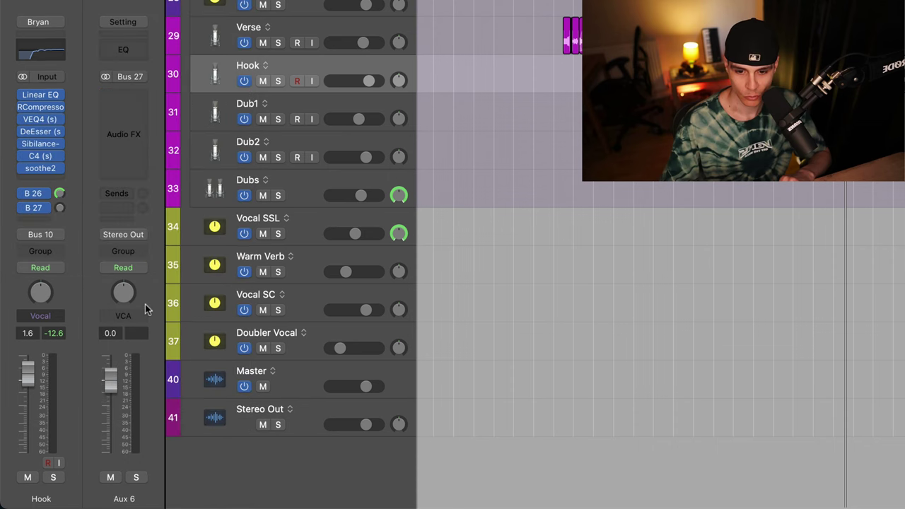
double_click(124, 498)
type("Hook Delay")
key("Return")
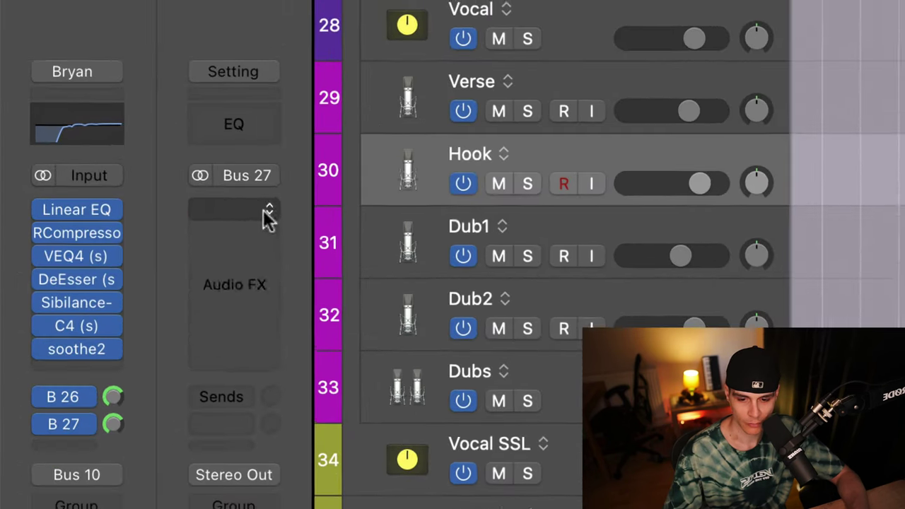
Insert the stereo H-Delay plug-in on the Hook Delay channel.
left_click(140, 99)
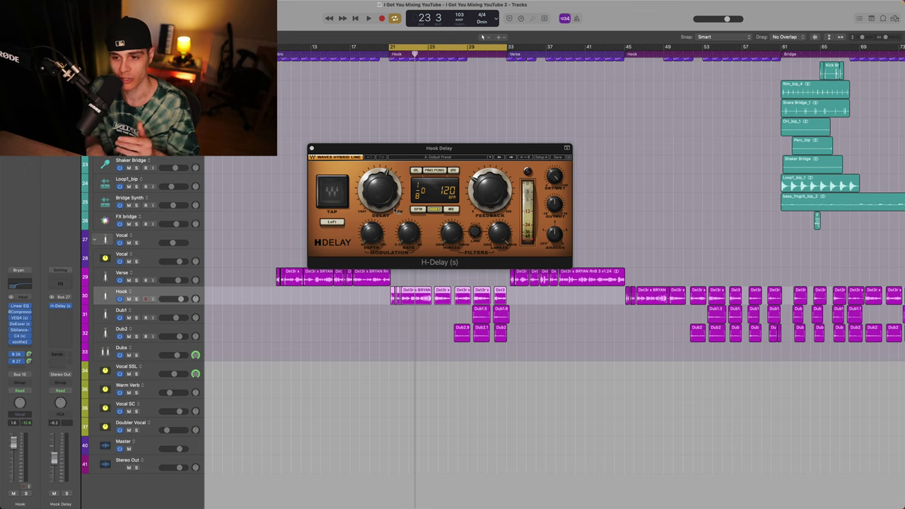
During playback, set H-Delay to ping-pong mode with a 1/4 delay time, lower its feedback, and close the plug-in window.
key("space")
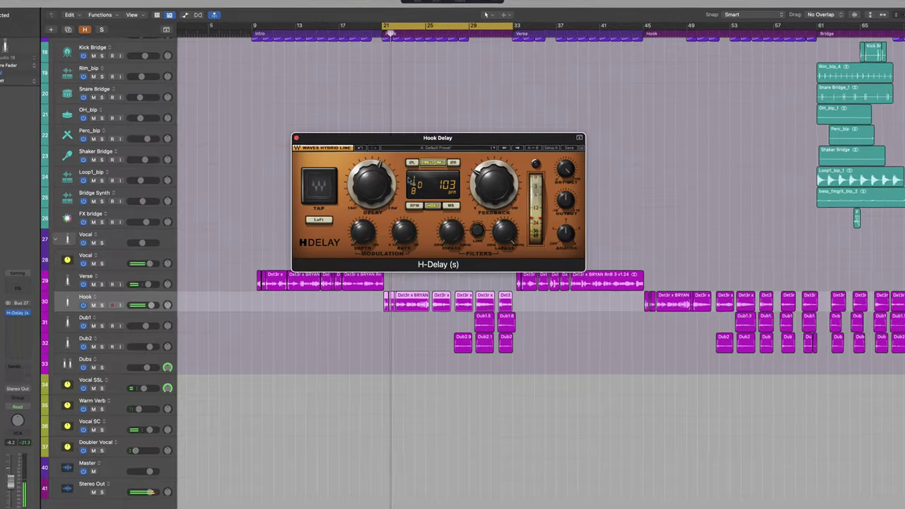
left_click_drag(371, 167, 341, 140)
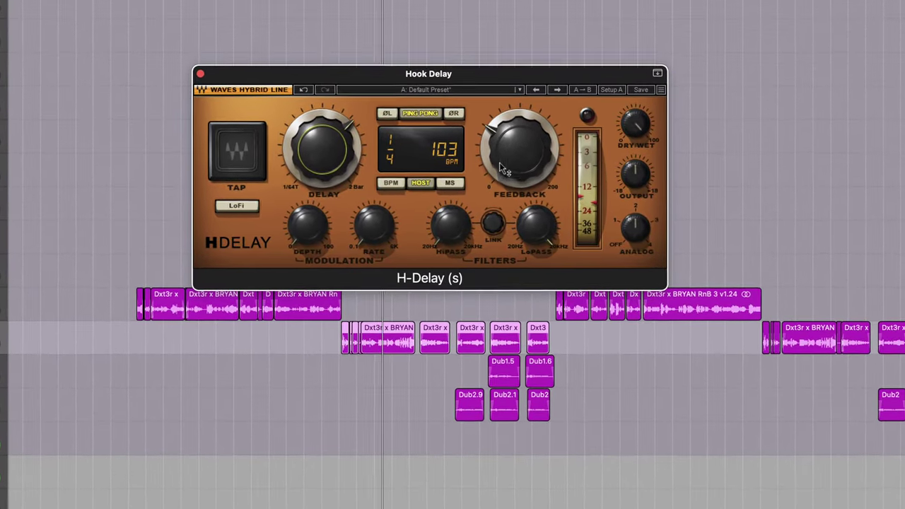
left_click_drag(504, 168, 520, 264)
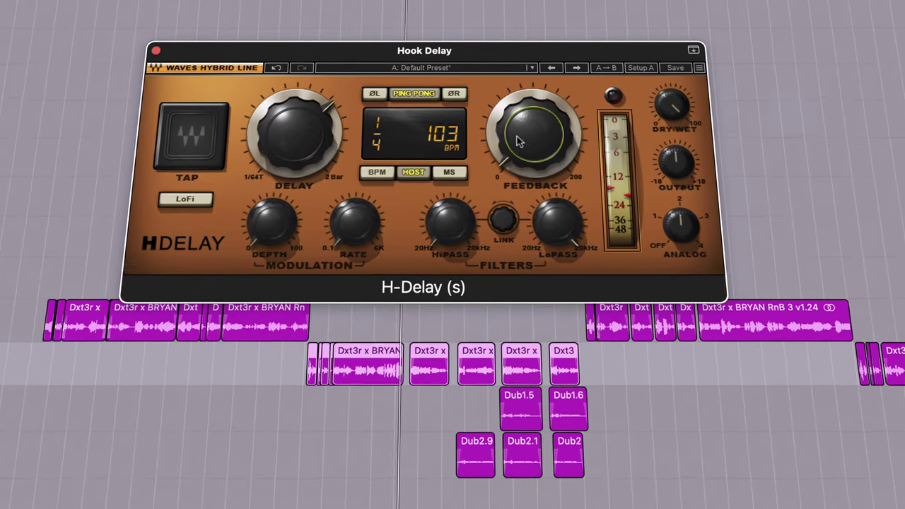
left_click_drag(517, 140, 512, 138)
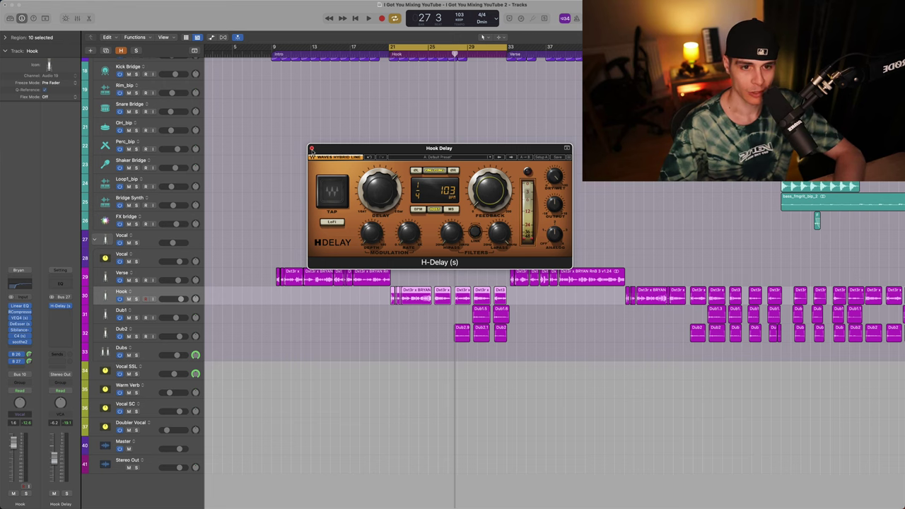
left_click(311, 148)
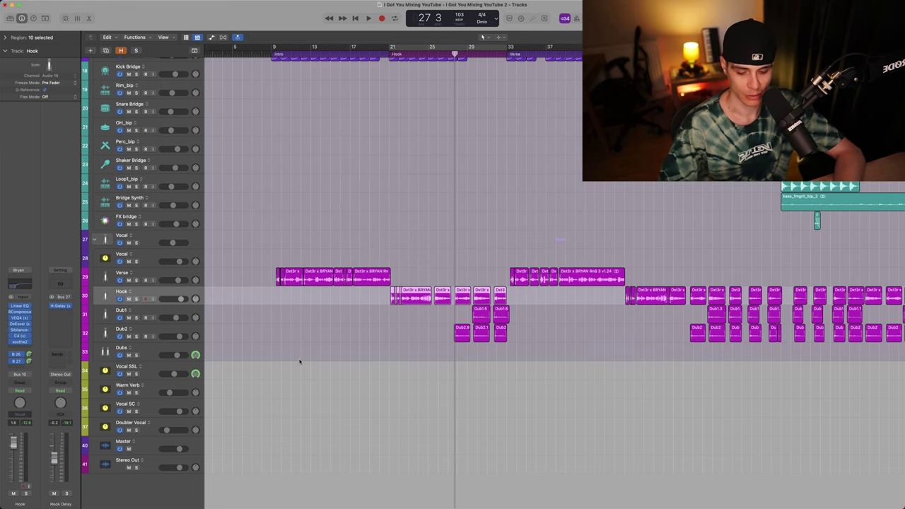
Copy the RVerb plug-in from Hook Verb to the Hook Delay channel and lower its wet/dry mix to about 34.
key("x")
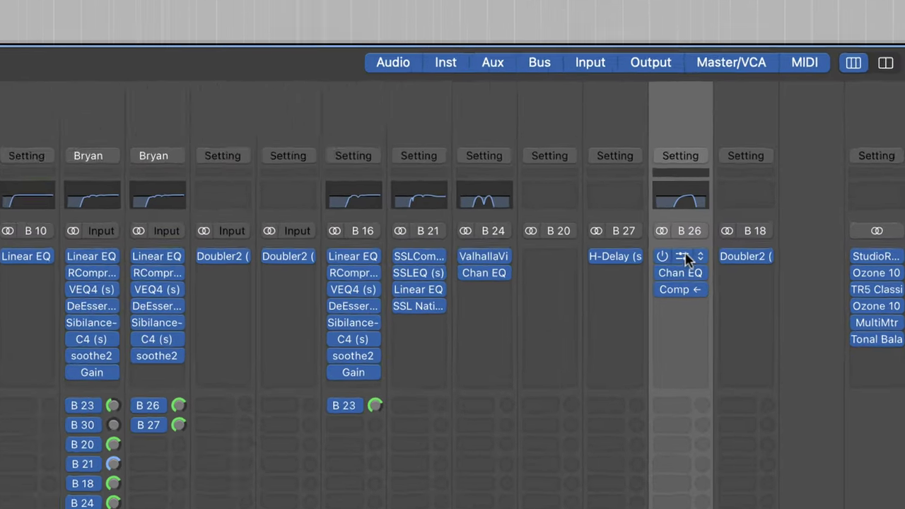
left_click_drag(661, 255, 589, 272)
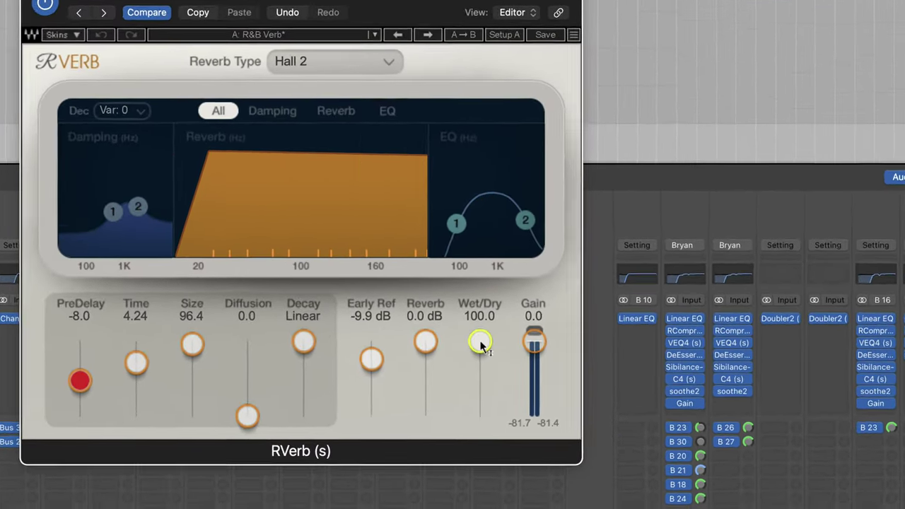
left_click_drag(480, 345, 478, 445)
left_click_drag(516, 382, 516, 407)
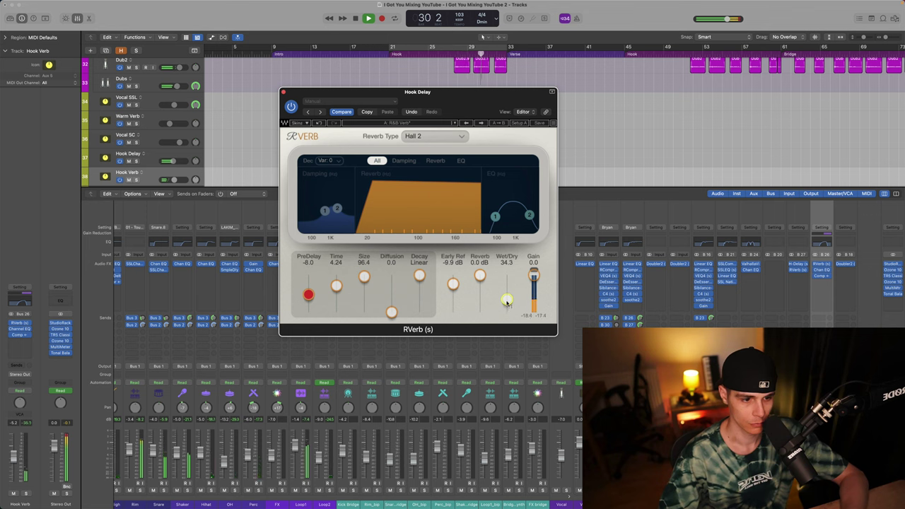
left_click(548, 113)
left_click(282, 92)
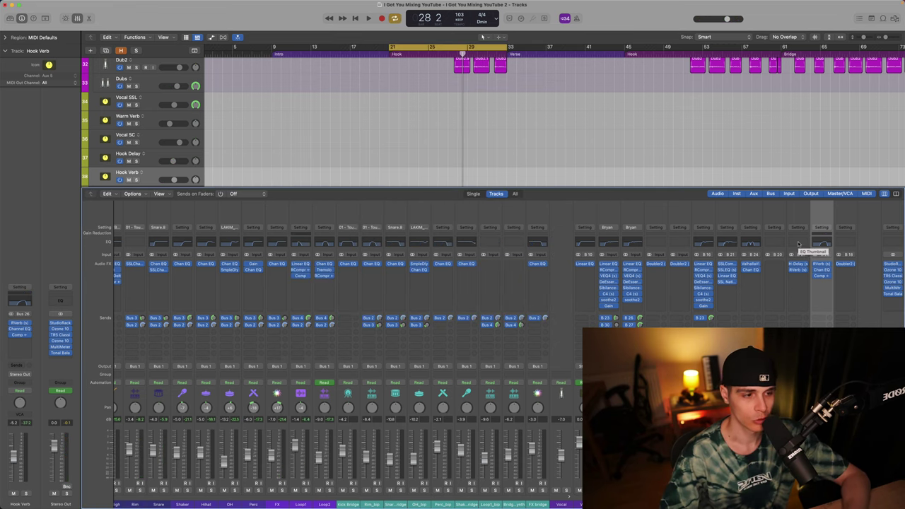
Add a Channel EQ to Hook Delay and enable its high cut at about 4060 Hz during playback.
left_click(817, 243)
key("space")
left_click(625, 191)
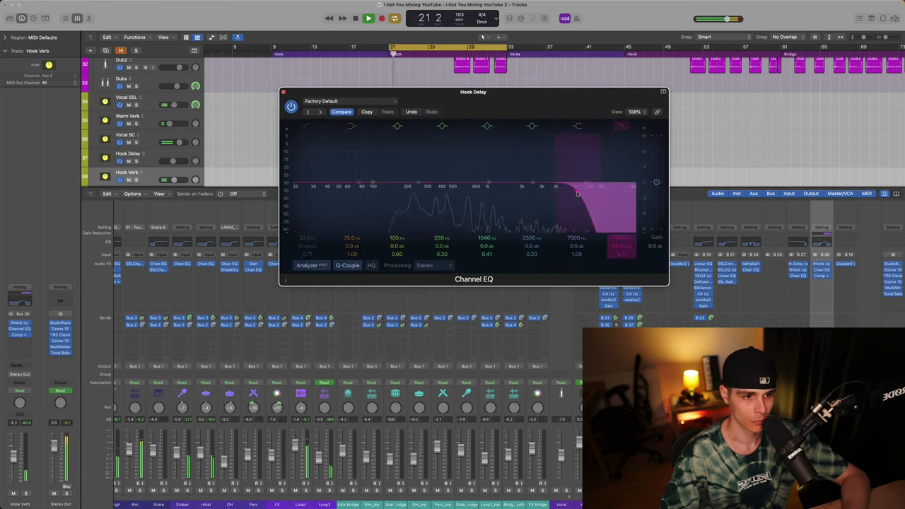
left_click_drag(577, 193, 556, 191)
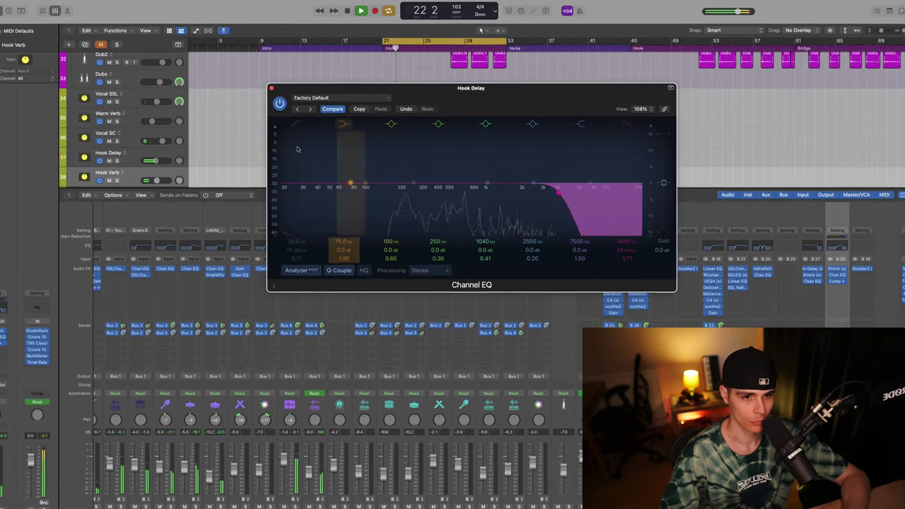
Enable a low cut at 350 Hz with a 48 dB/Oct slope, then steepen the high cut to 36 dB/Oct and lower its frequency.
left_click(286, 187)
left_click_drag(286, 187, 418, 209)
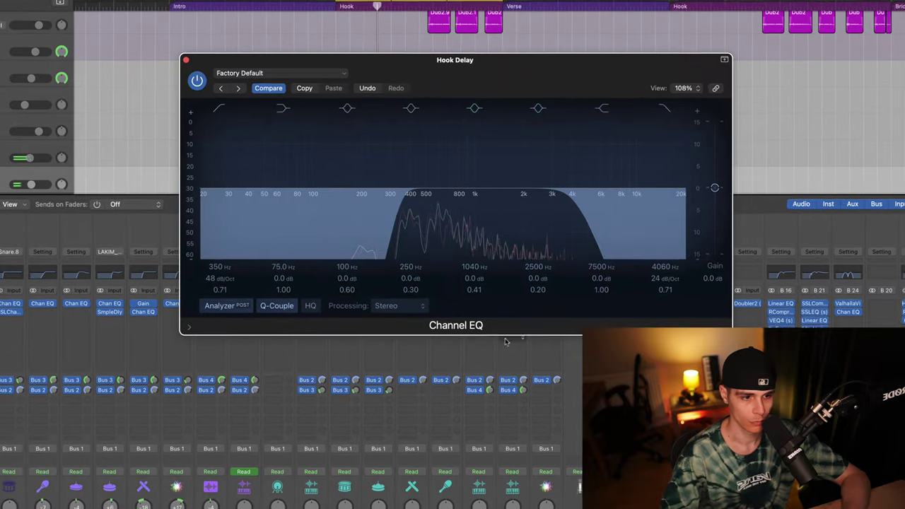
left_click_drag(665, 279, 665, 273)
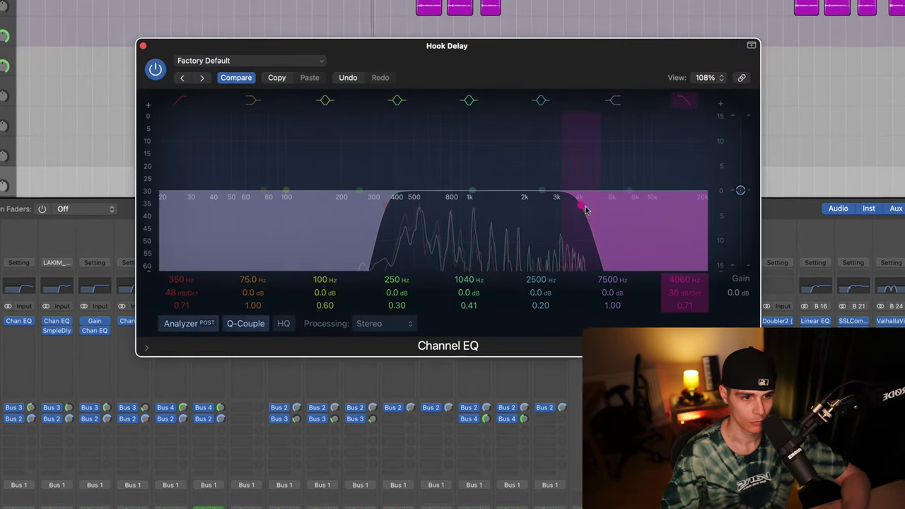
left_click_drag(585, 210, 567, 216)
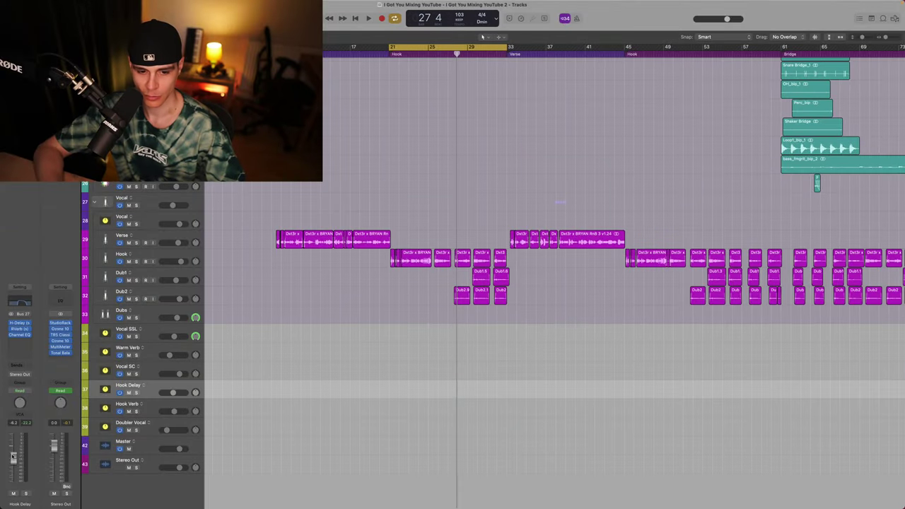
Show track automation and set the Hook track's Send 2 to Hook Delay level to about -6.3 dB.
key("space")
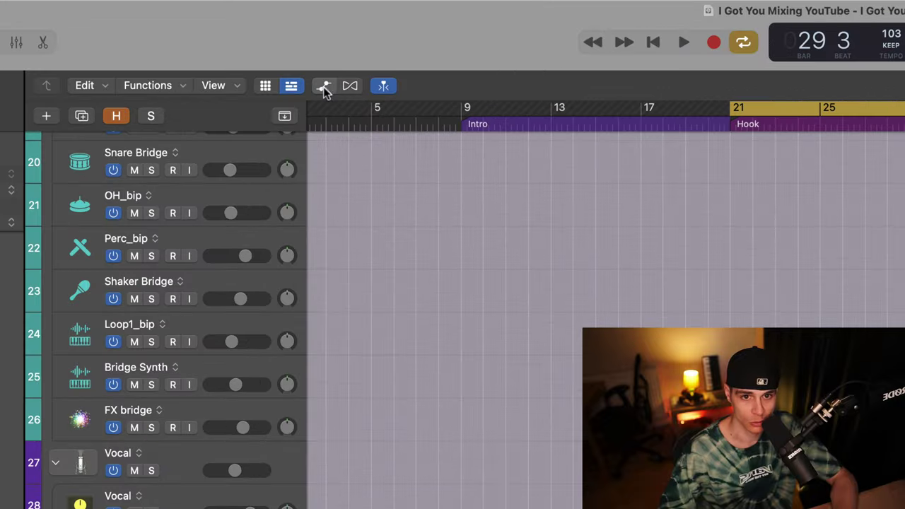
left_click(210, 38)
left_click(193, 429)
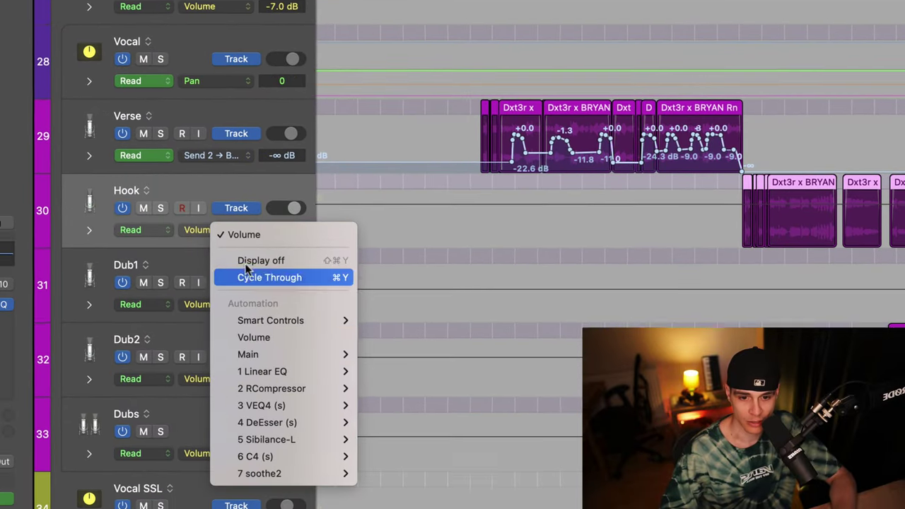
mouse_move(322, 338)
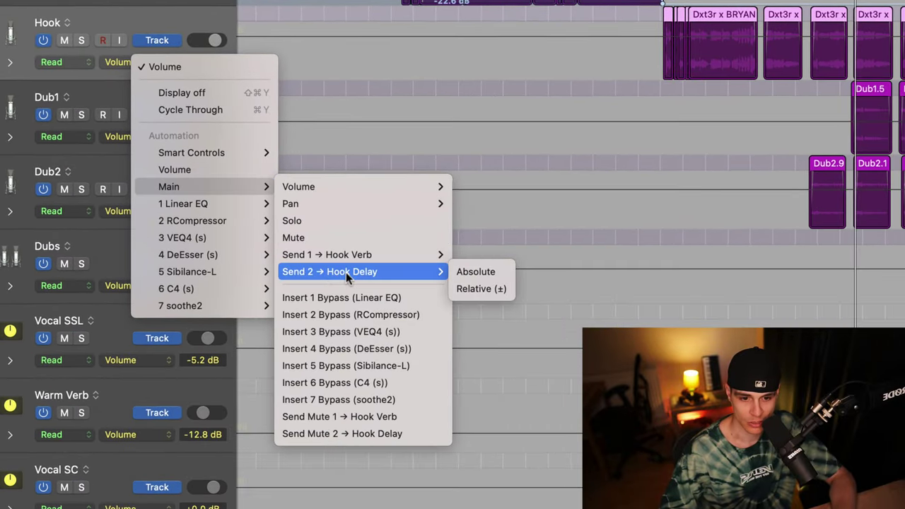
left_click(425, 415)
left_click_drag(596, 73, 599, 107)
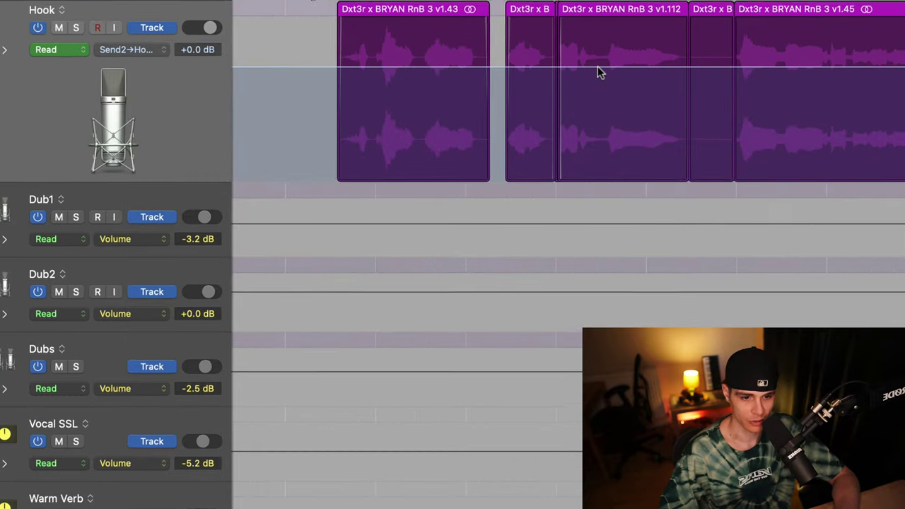
left_click_drag(328, 275, 304, 281)
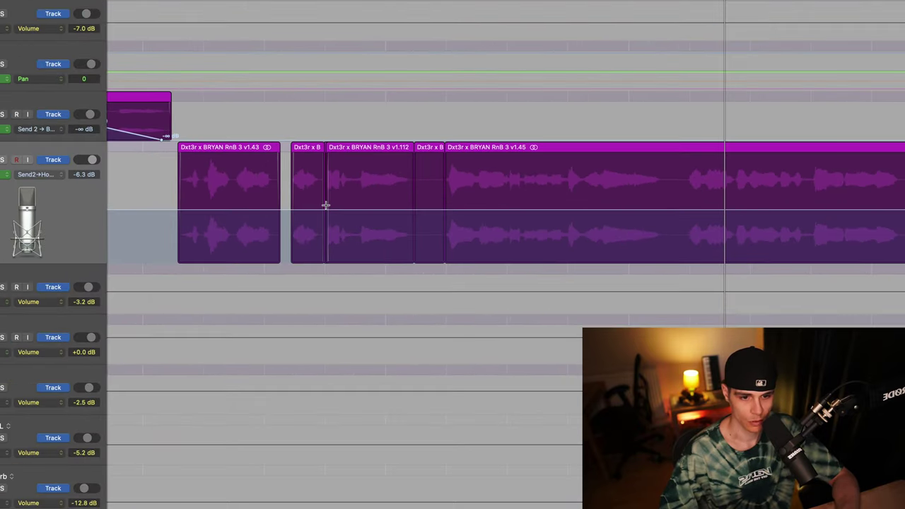
Raise the Hook Delay send automation on selected hook phrase sections to between about +0.3 and +1.7 dB.
left_click_drag(326, 205, 382, 186)
left_click_drag(565, 207, 646, 205)
left_click_drag(811, 212, 900, 226)
left_click_drag(605, 212, 606, 182)
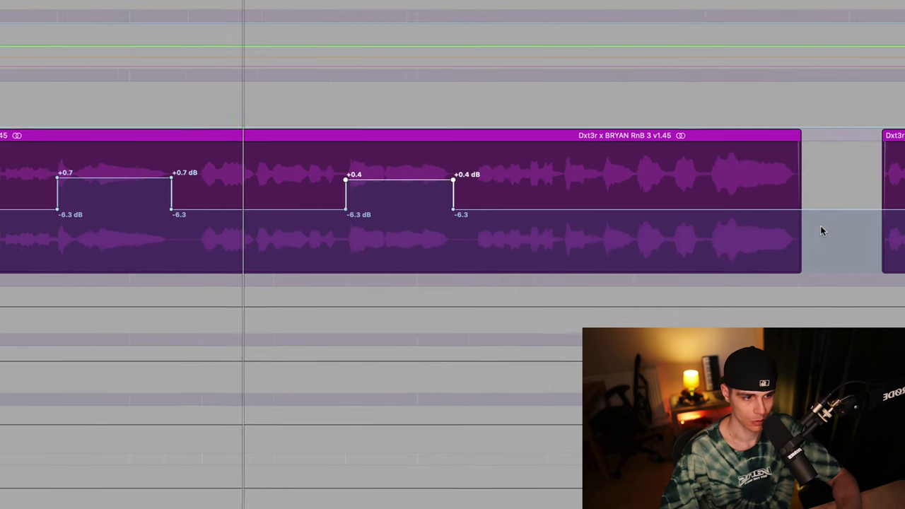
left_click_drag(565, 202, 637, 200)
left_click_drag(640, 191, 640, 185)
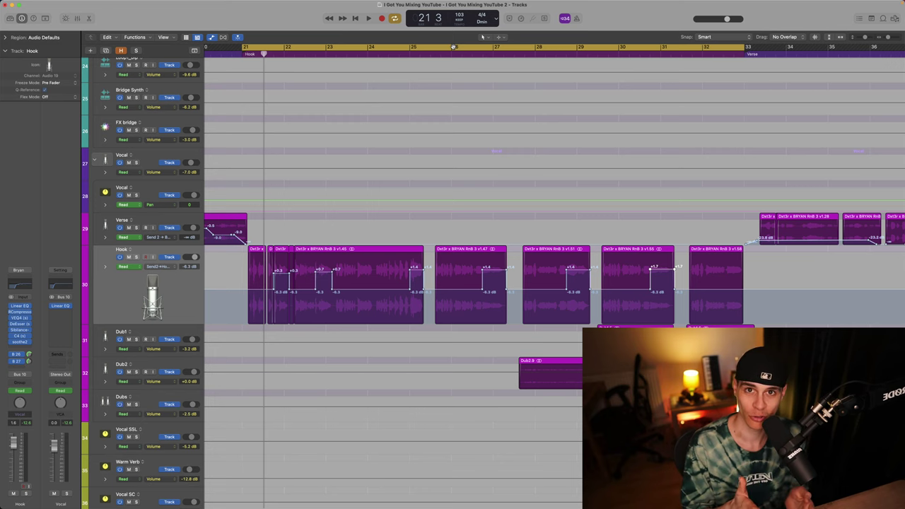
Play the hook and toggle mute on Hook Delay and Hook Verb together to compare the vocal with and without the effects.
key("space")
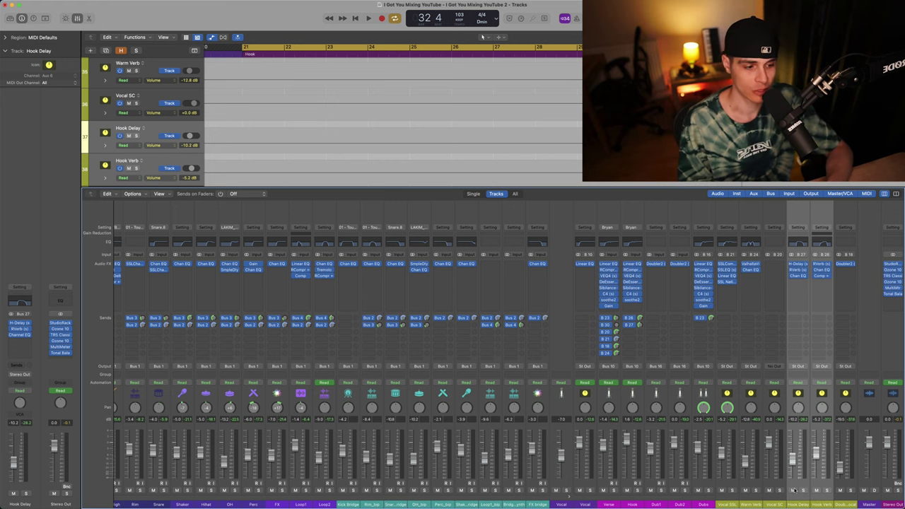
key("space")
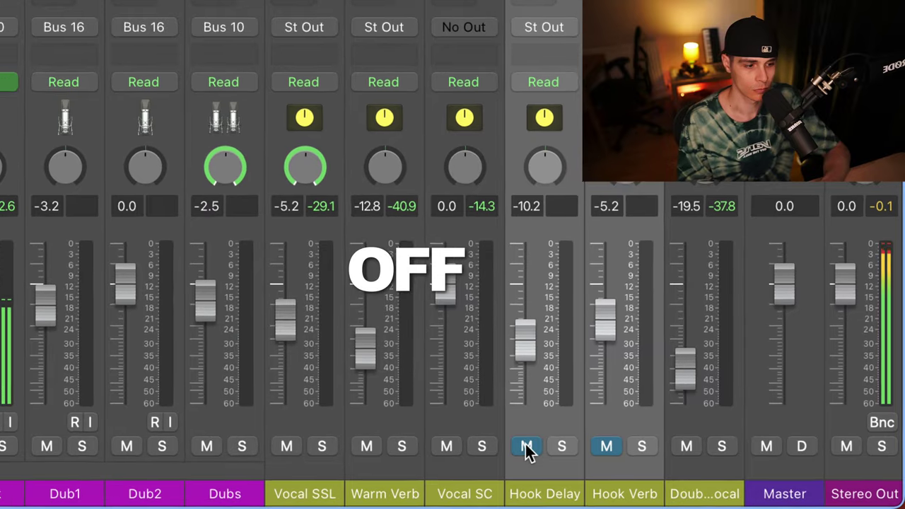
left_click(527, 447)
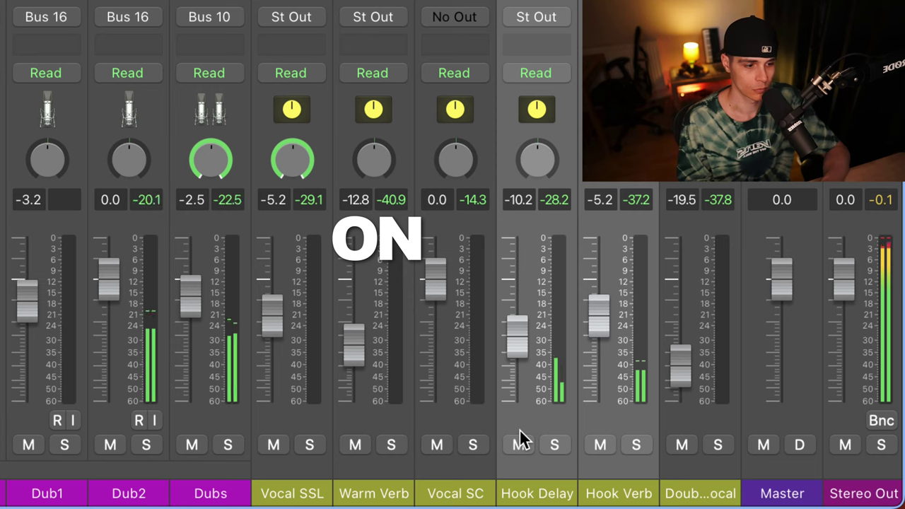
left_click(520, 443)
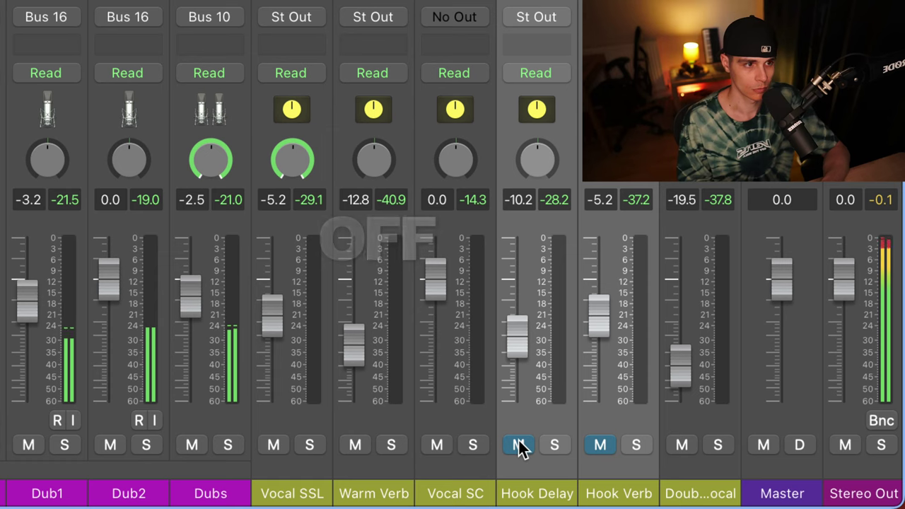
left_click(518, 445)
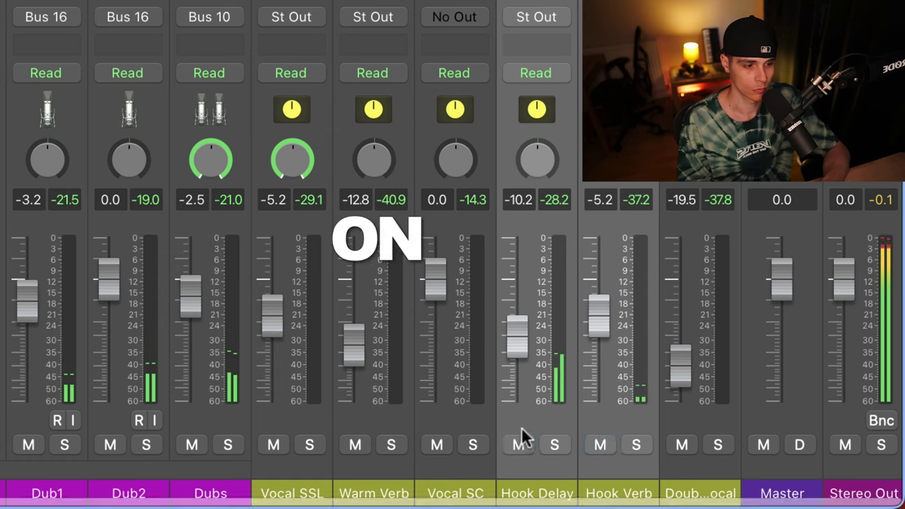